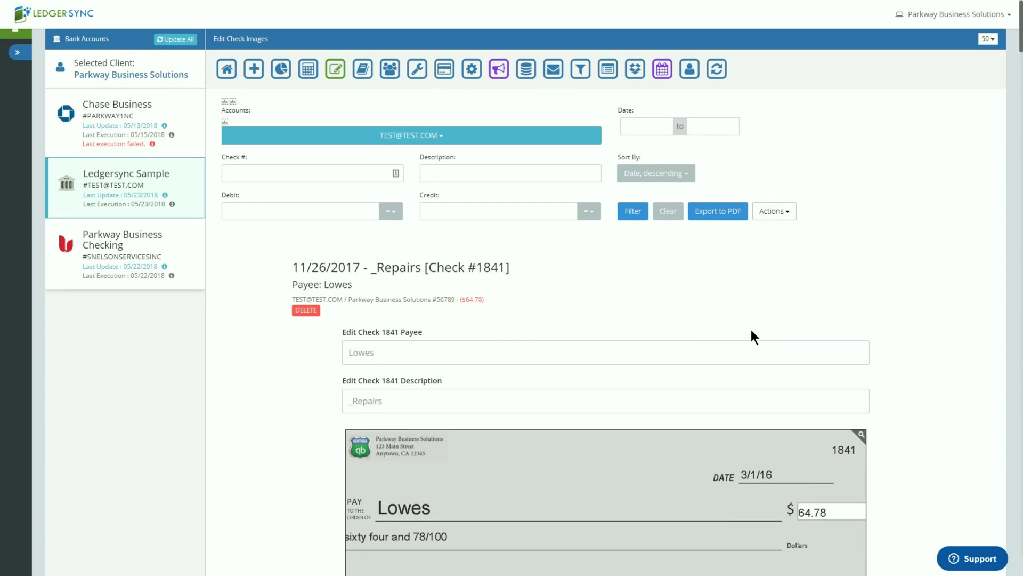
Scroll the check images, edit check 1842's payee Cash and description, then leave the editor.
{"action": "scroll", "coordinate": [750, 329], "scroll_direction": "down", "scroll_amount": 8}
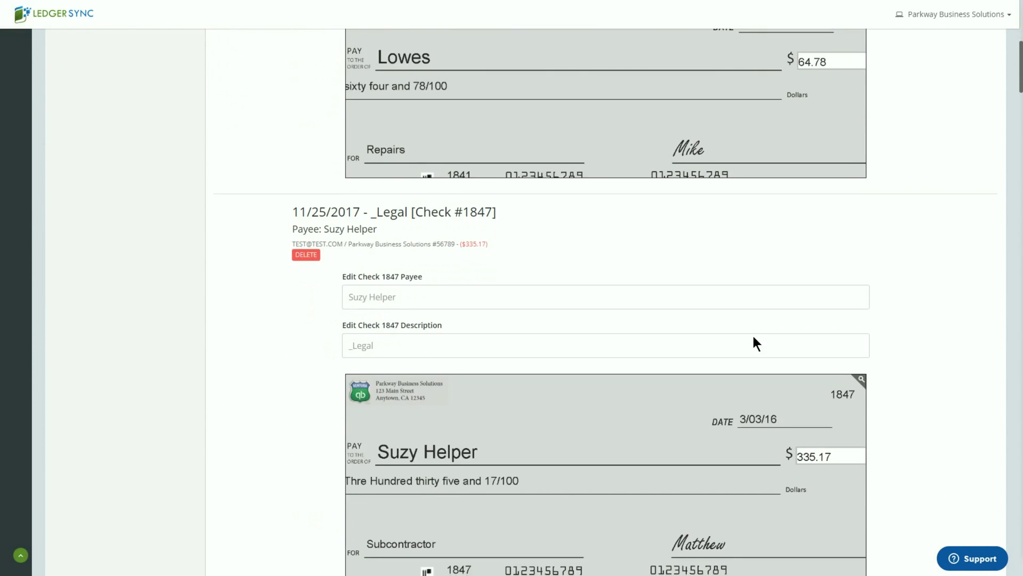
{"action": "scroll", "coordinate": [754, 341], "scroll_direction": "down", "scroll_amount": 5}
{"action": "scroll", "coordinate": [628, 322], "scroll_direction": "down", "scroll_amount": 3}
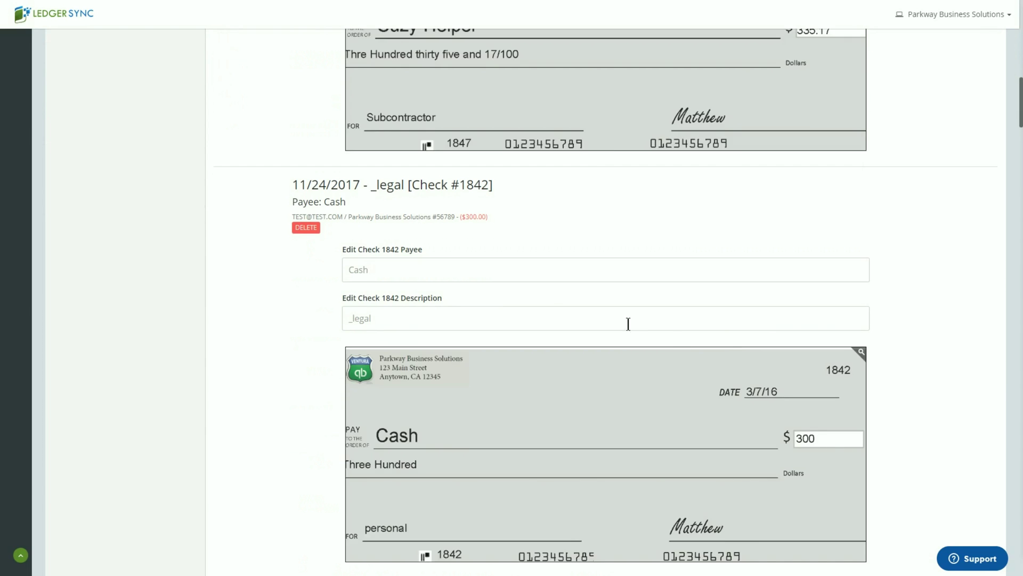
{"action": "double_click", "coordinate": [388, 263]}
{"action": "left_click", "coordinate": [388, 317]}
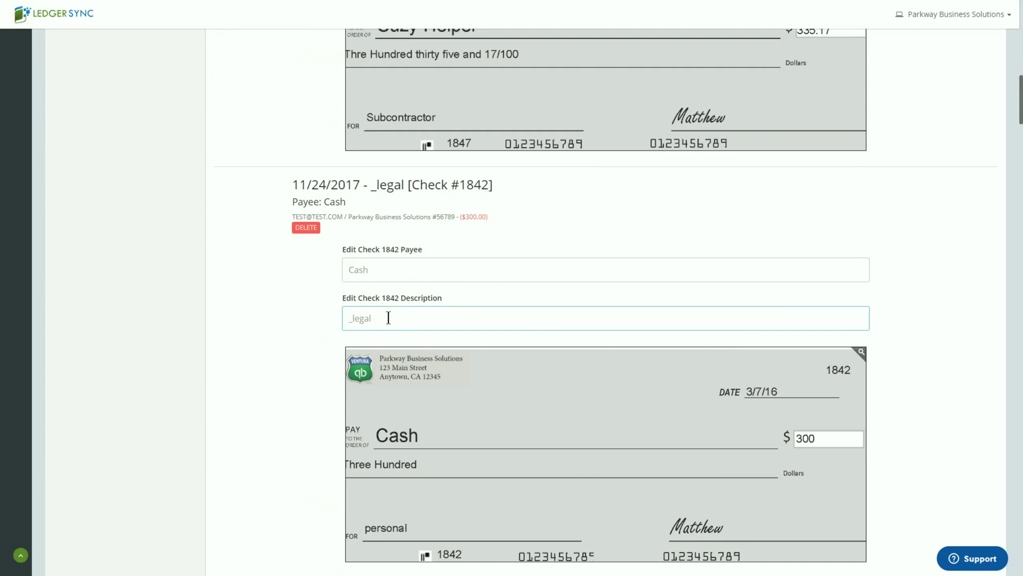
{"action": "scroll", "coordinate": [389, 318], "scroll_direction": "up", "scroll_amount": 4}
{"action": "key", "text": "alt+Tab"}
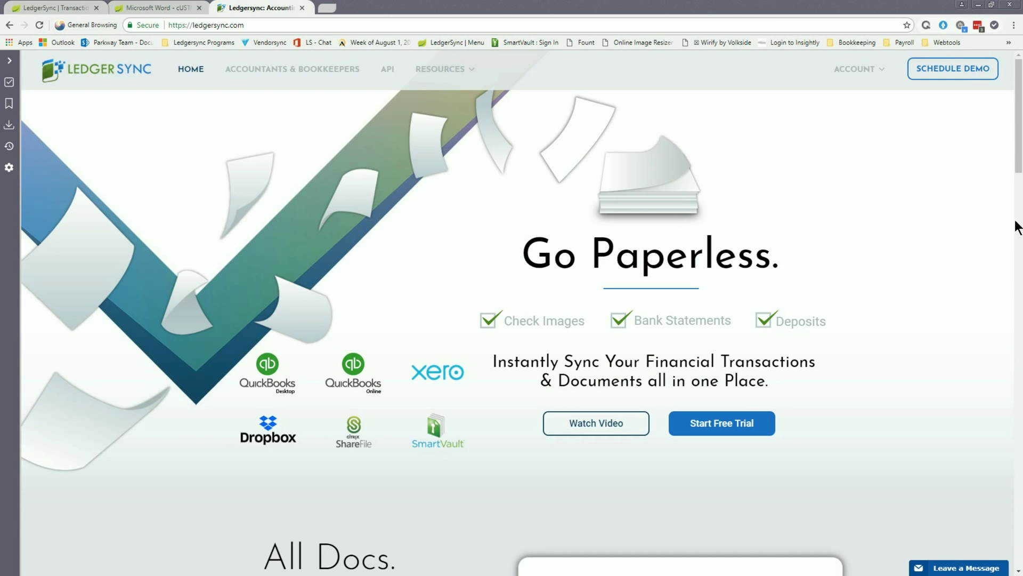
List the Parkway Business Solutions #56789 account's 03/01/2016–03/31/2016 transactions.
{"action": "left_click", "coordinate": [45, 11]}
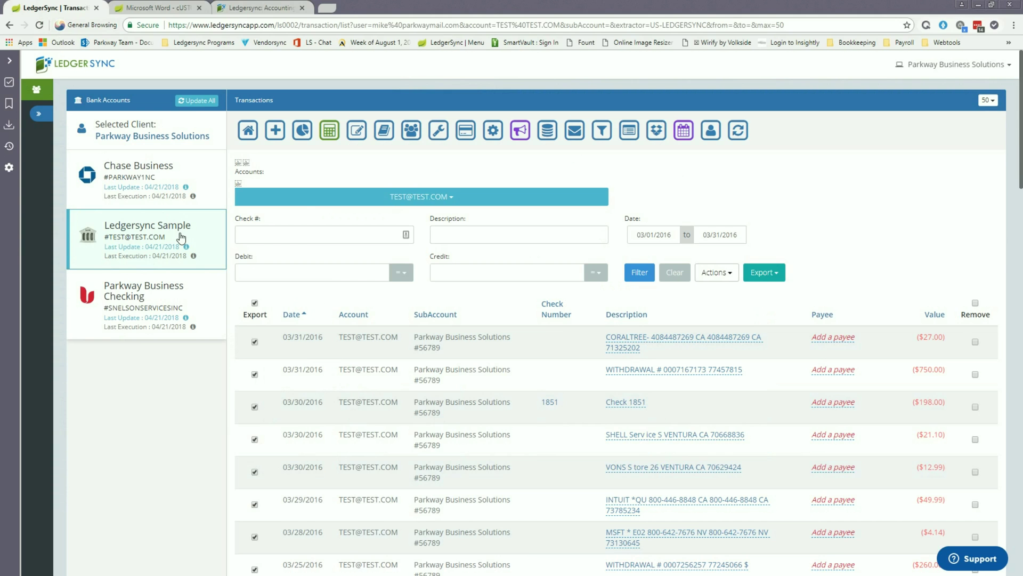
{"action": "left_click", "coordinate": [452, 196]}
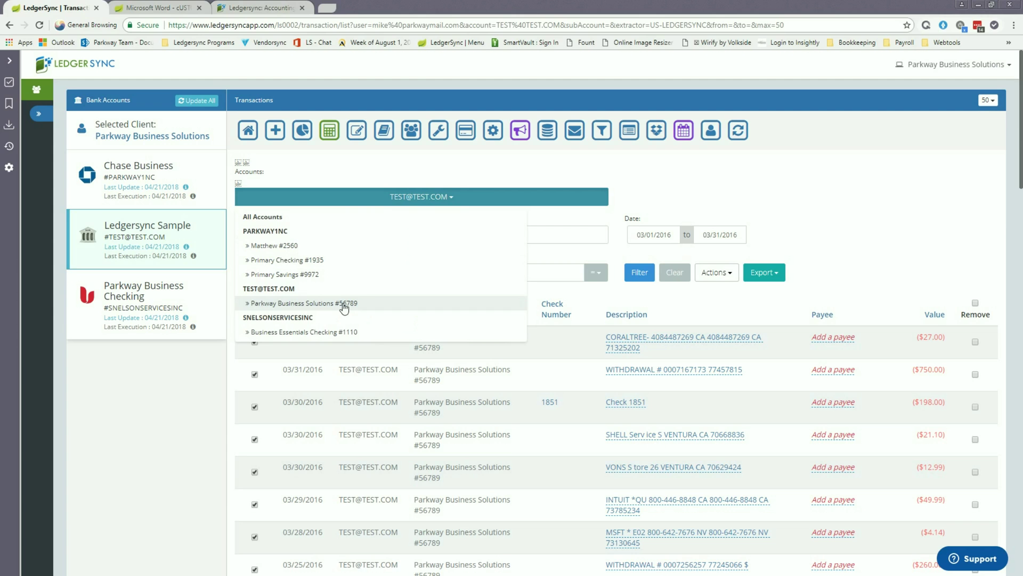
{"action": "left_click", "coordinate": [395, 196]}
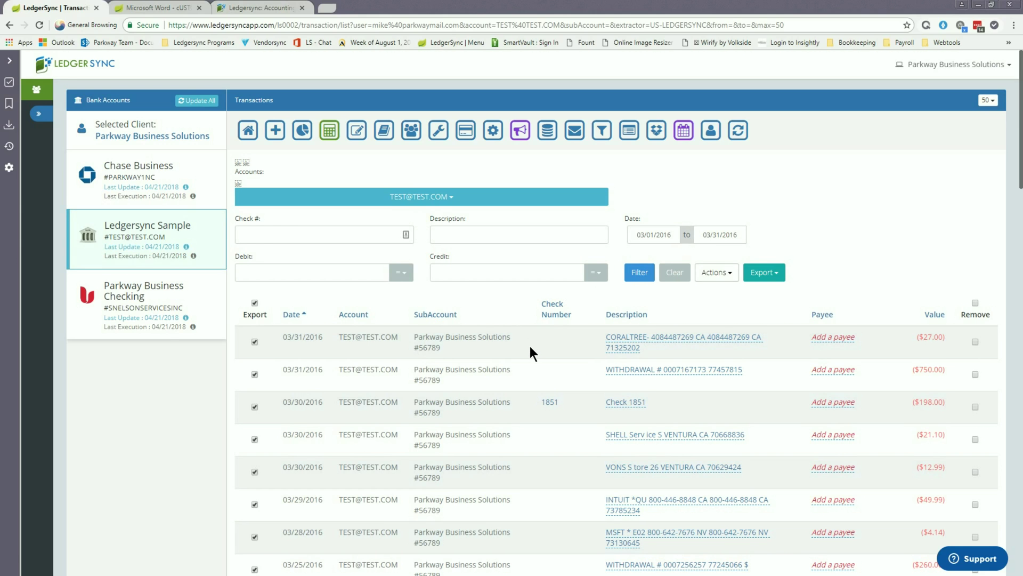
Export the listed transactions to an OFX file and switch to Accounting CS.
{"action": "left_click", "coordinate": [776, 273]}
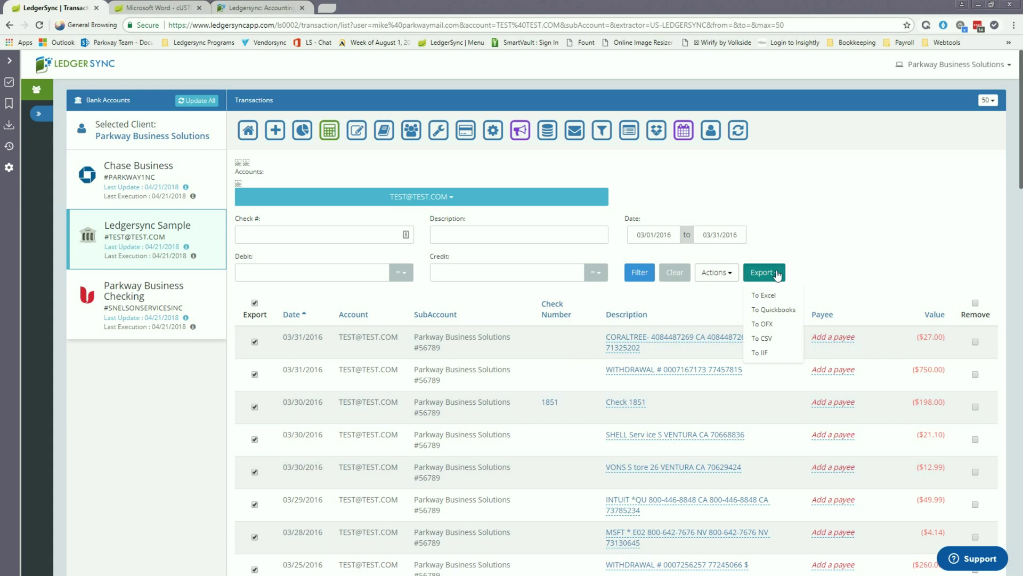
{"action": "left_click", "coordinate": [766, 325]}
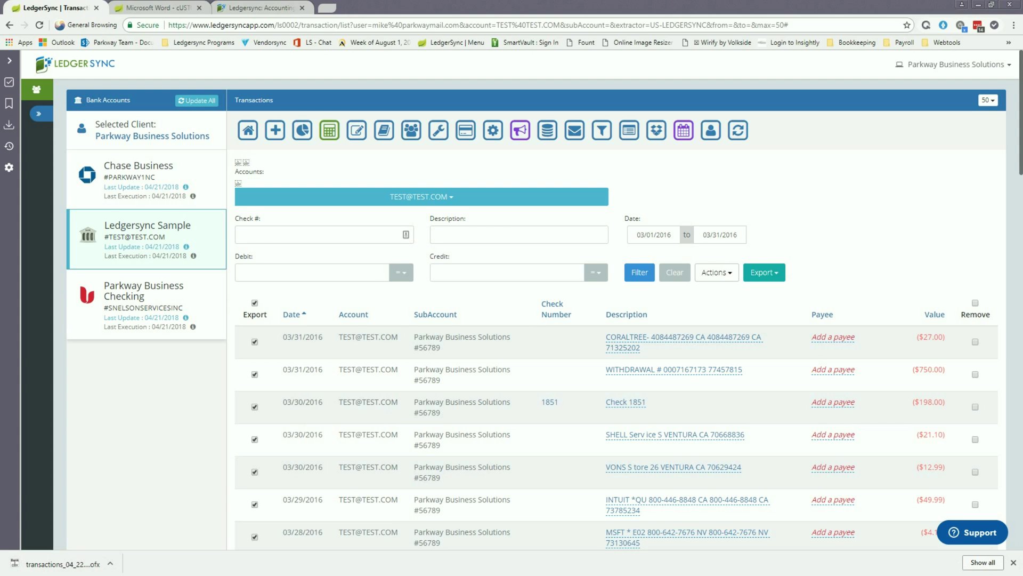
{"action": "key", "text": "alt+Tab"}
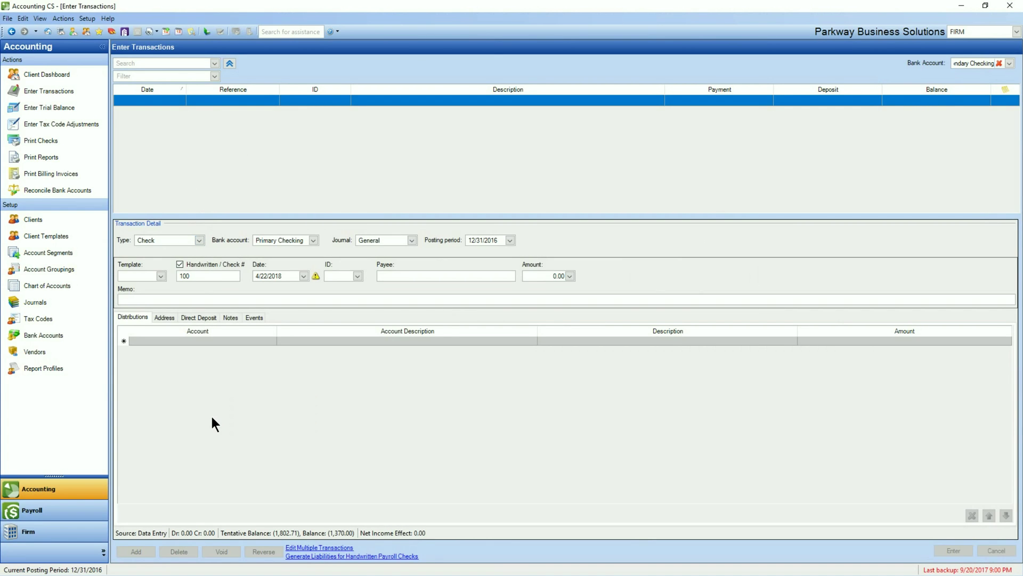
Select the Secondary Checking 6/1/2017–6/30/2017 reconciliation in Reconcile Bank Accounts.
{"action": "left_click", "coordinate": [52, 192]}
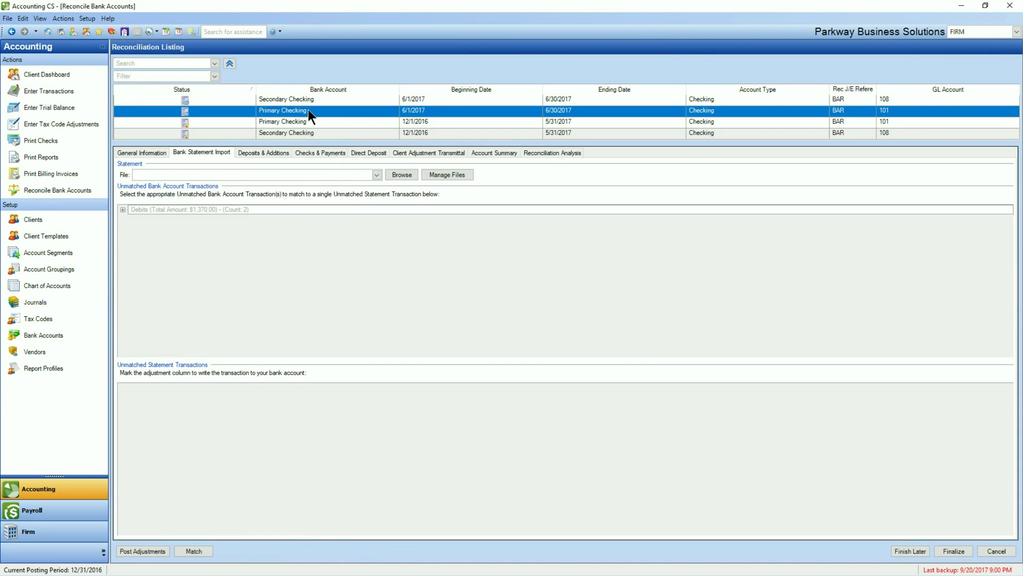
{"action": "left_click", "coordinate": [303, 100]}
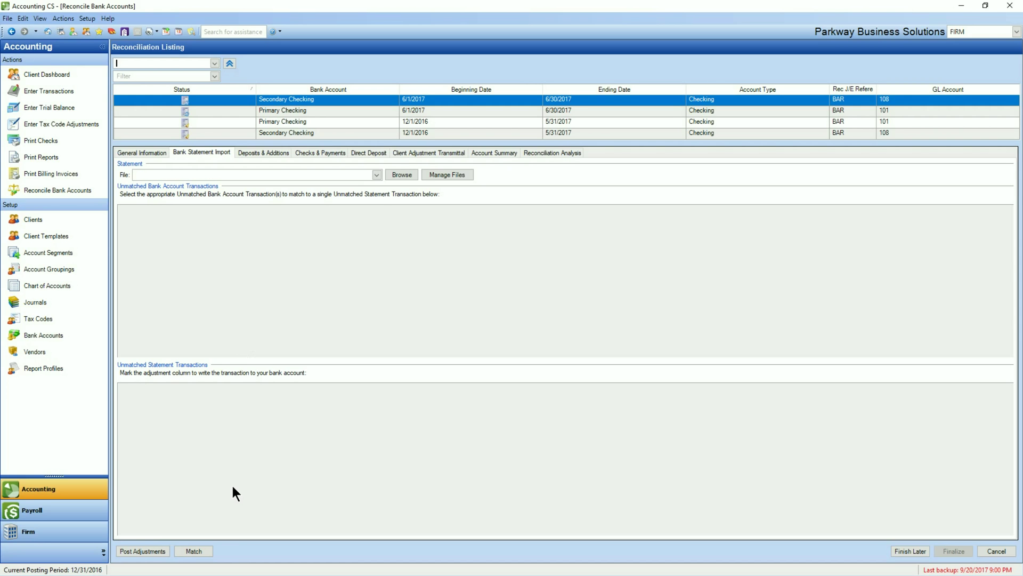
Import the transactions .ofx file from Downloads, then view the bank statement PDF.
{"action": "left_click", "coordinate": [407, 174]}
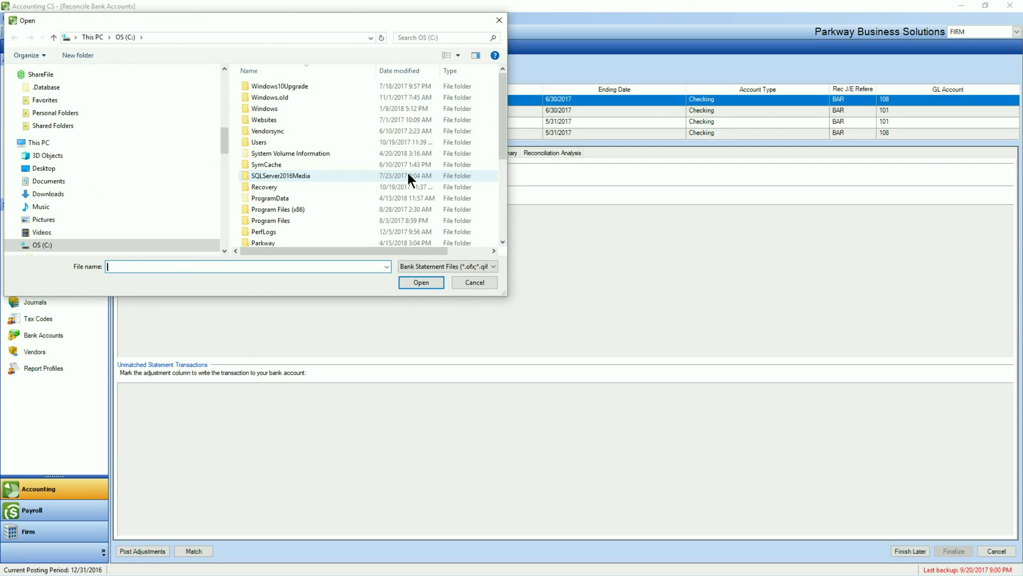
{"action": "left_click", "coordinate": [49, 195]}
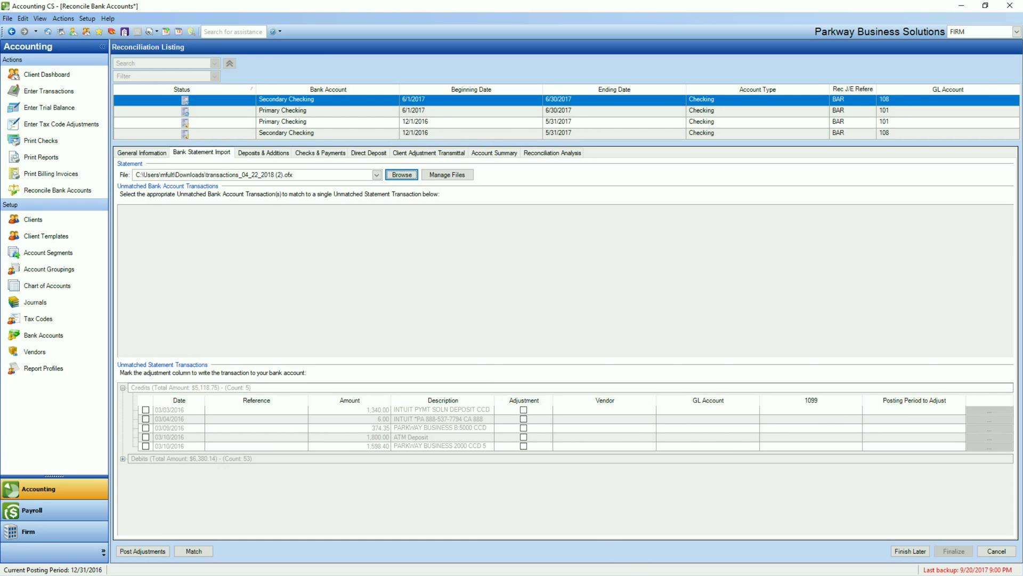
{"action": "key", "text": "alt+Tab"}
{"action": "left_click", "coordinate": [168, 9]}
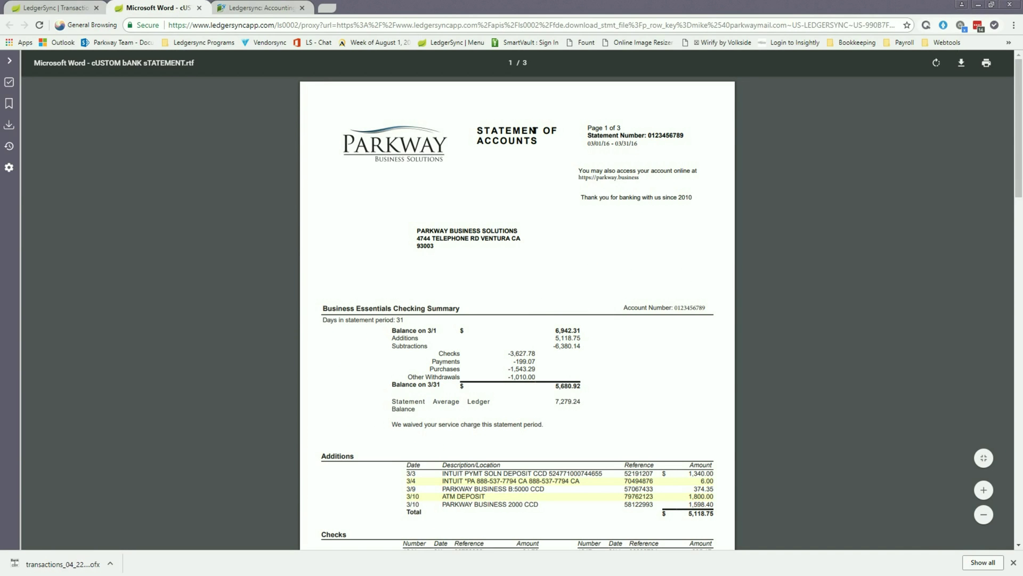
Compare the statement's 5,118.75 additions, then return to the Accounting CS reconciliation.
{"action": "key", "text": "alt+Tab"}
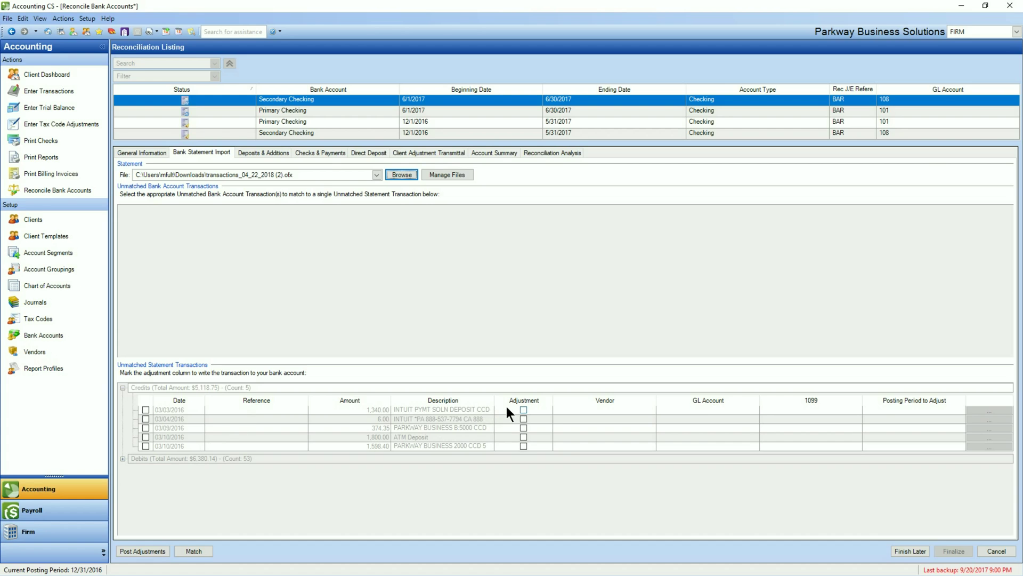
Mark the five imported credits, including the ATM Deposit, as adjustments.
{"action": "left_click", "coordinate": [523, 409]}
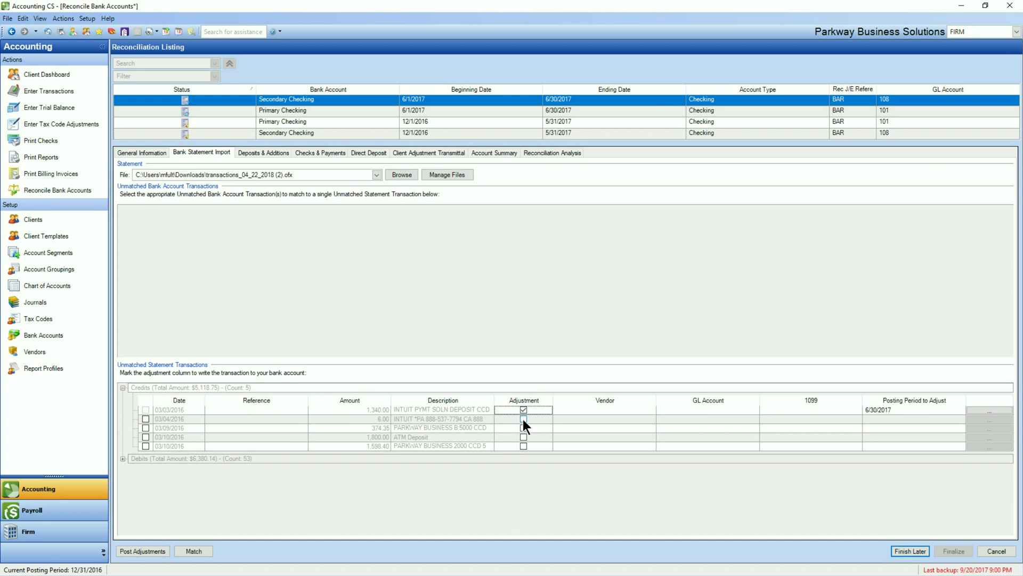
{"action": "left_click", "coordinate": [524, 419]}
{"action": "left_click", "coordinate": [523, 428]}
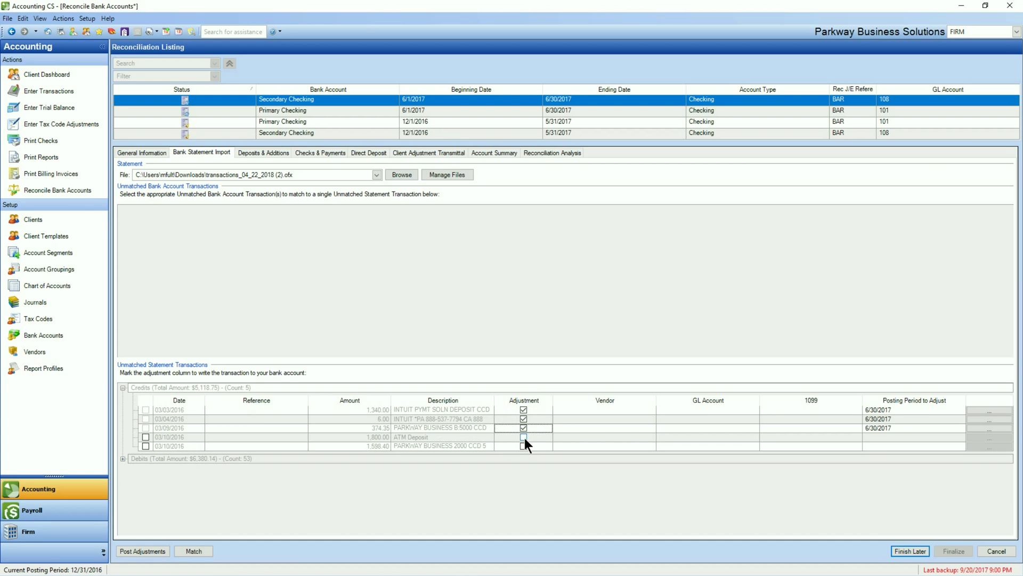
{"action": "left_click", "coordinate": [523, 437]}
{"action": "left_click", "coordinate": [524, 446]}
Assign revenue GL account 415 to the credits and post the adjustments to 6/30/2017.
{"action": "left_click", "coordinate": [711, 410]}
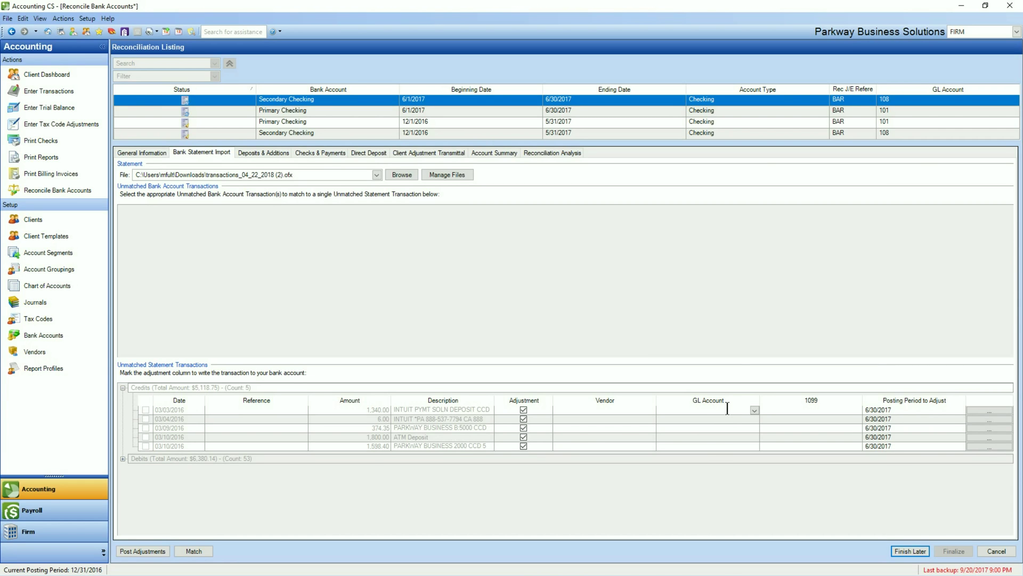
{"action": "type", "text": "415"}
{"action": "left_click", "coordinate": [667, 419]}
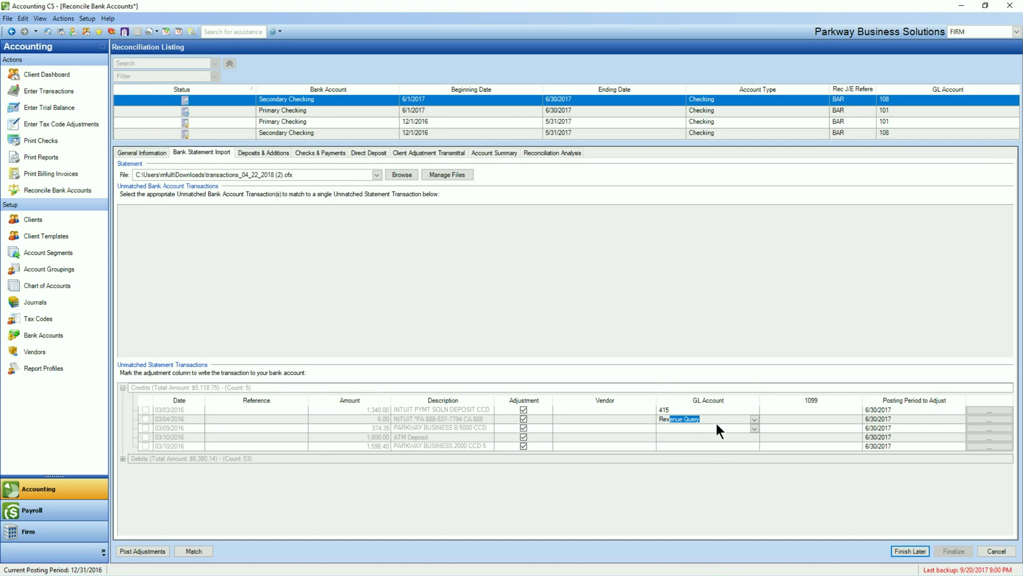
{"action": "type", "text": "Rev"}
{"action": "key", "text": "Return"}
{"action": "left_click", "coordinate": [669, 444]}
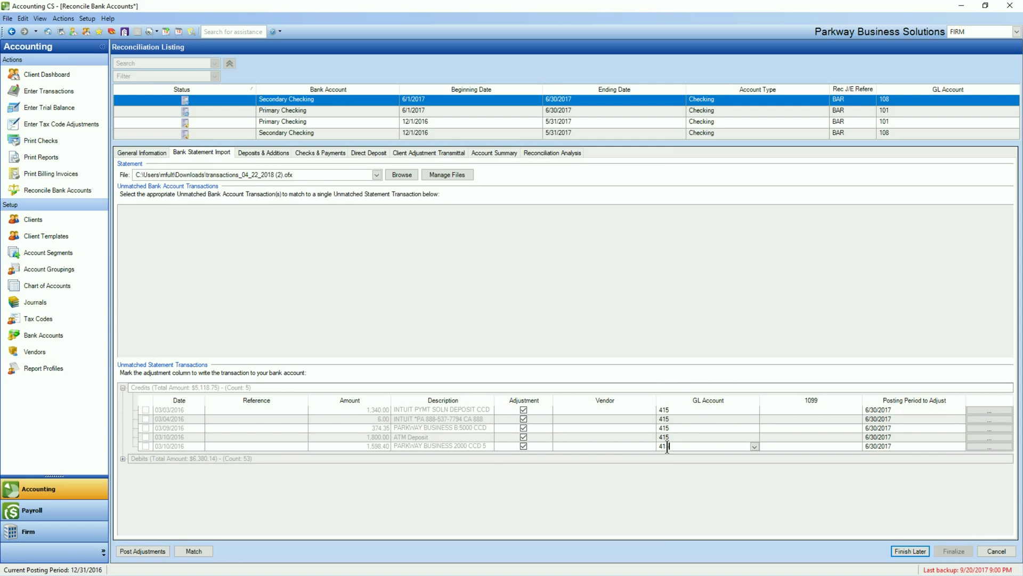
{"action": "key", "text": "Tab"}
{"action": "left_click", "coordinate": [127, 548]}
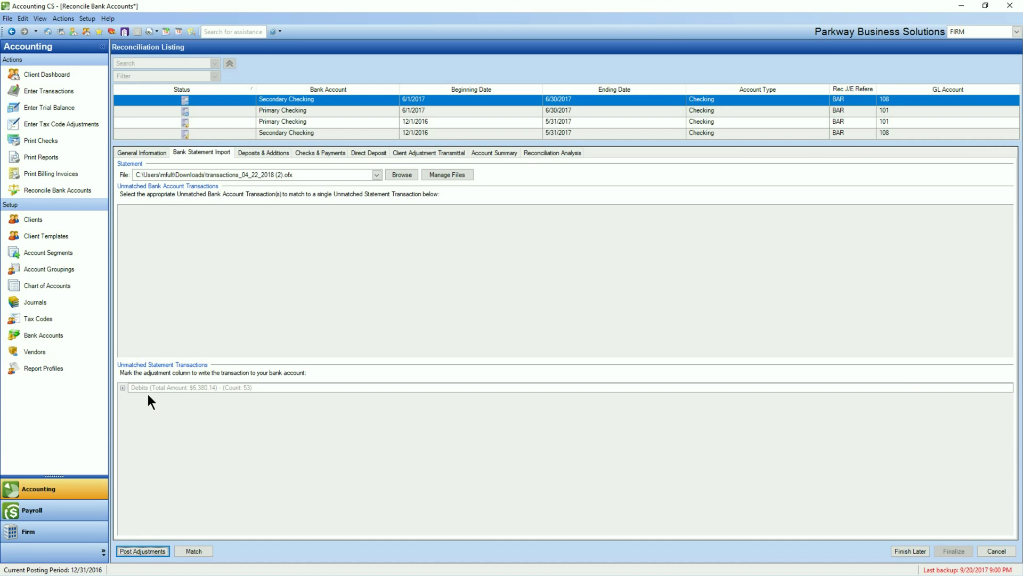
Check Deposits & Additions, then expand the unmatched statement debits.
{"action": "left_click", "coordinate": [249, 154]}
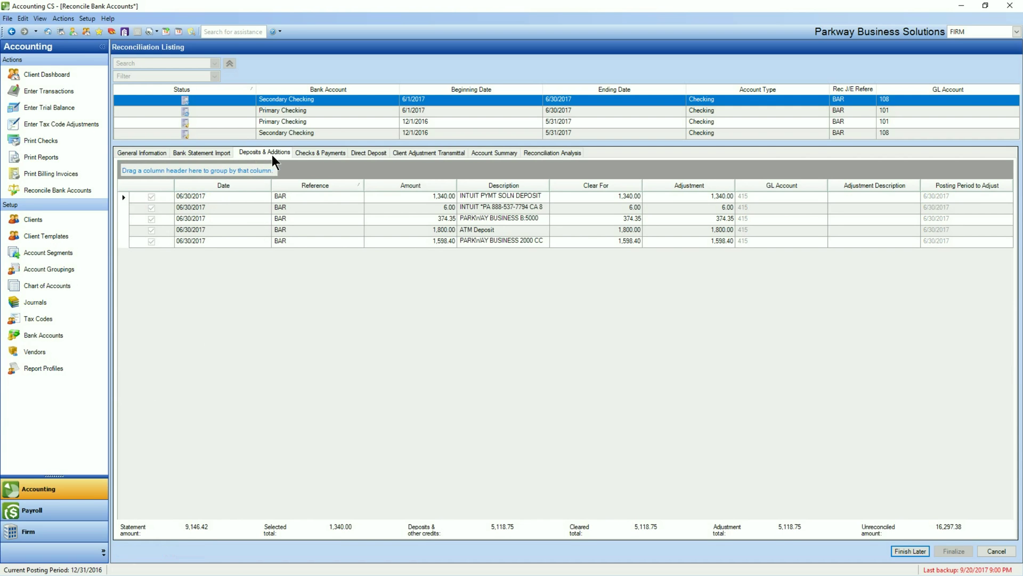
{"action": "left_click", "coordinate": [212, 154]}
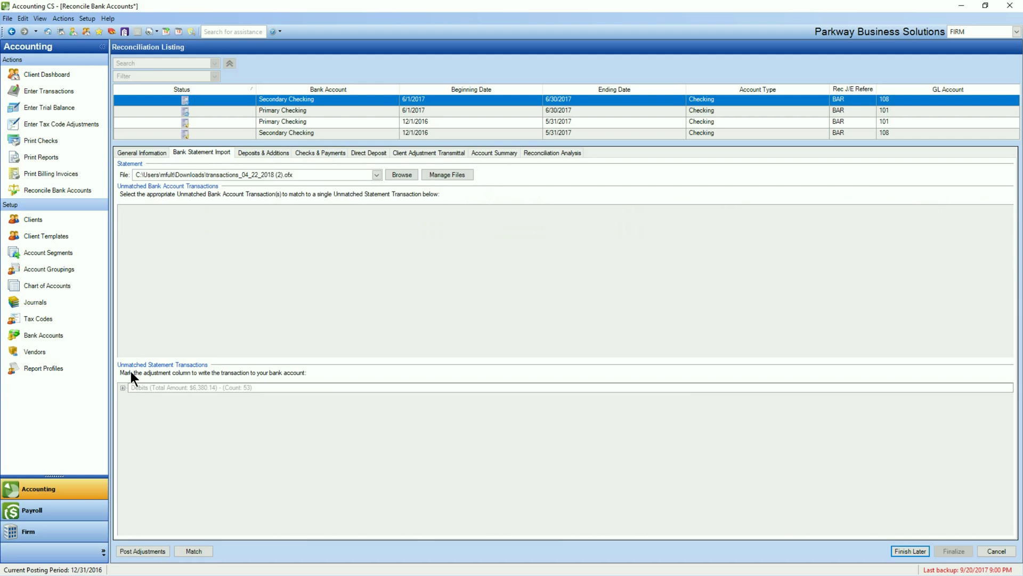
{"action": "left_click", "coordinate": [123, 388]}
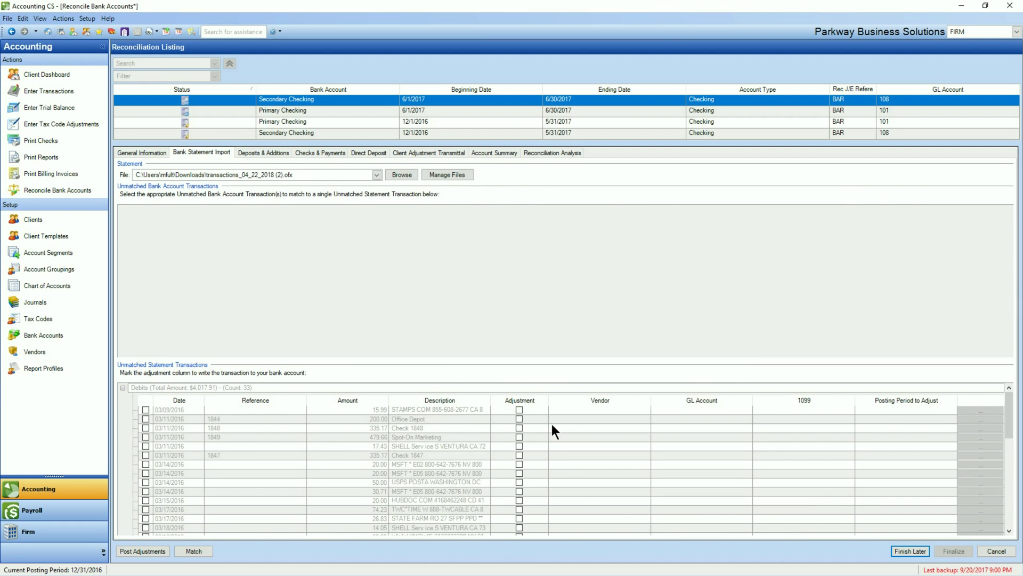
Post the 15.99 stamps, 200.00 Office Depot and Check 1848 debits as adjustments.
{"action": "left_click", "coordinate": [519, 410]}
{"action": "left_click", "coordinate": [520, 419]}
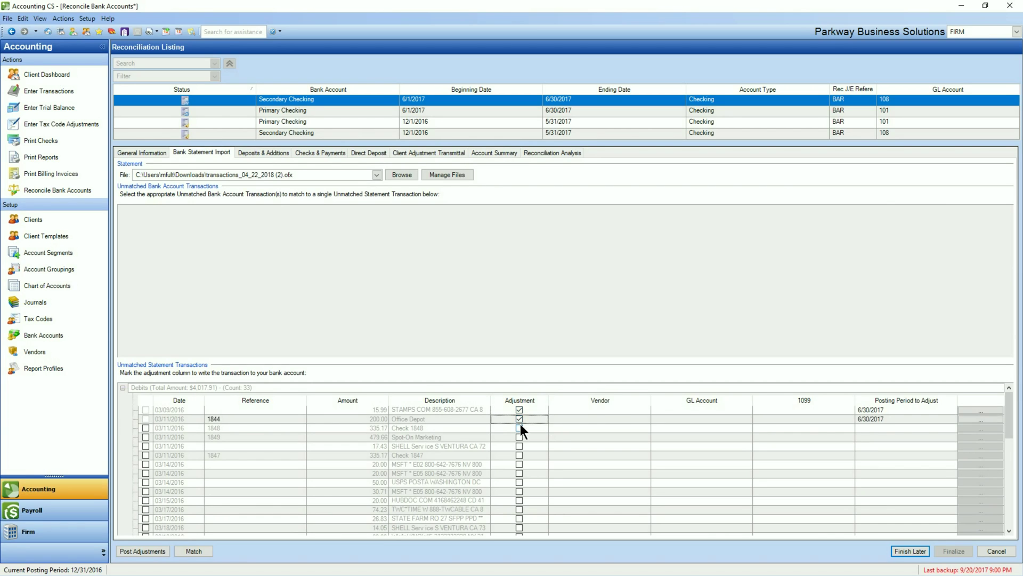
{"action": "left_click", "coordinate": [520, 428]}
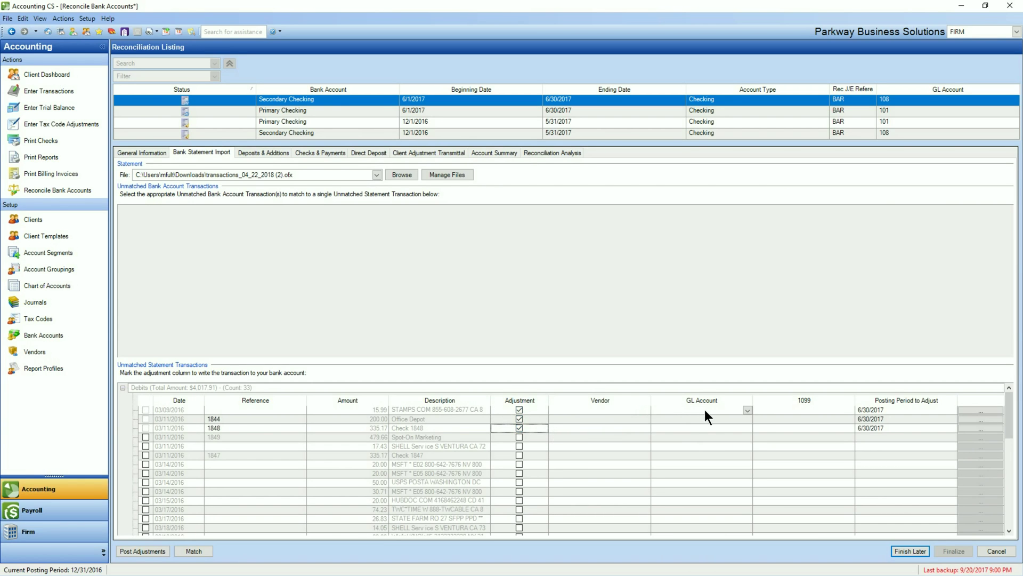
{"action": "key", "text": "alt+p"}
{"action": "left_click", "coordinate": [269, 152]}
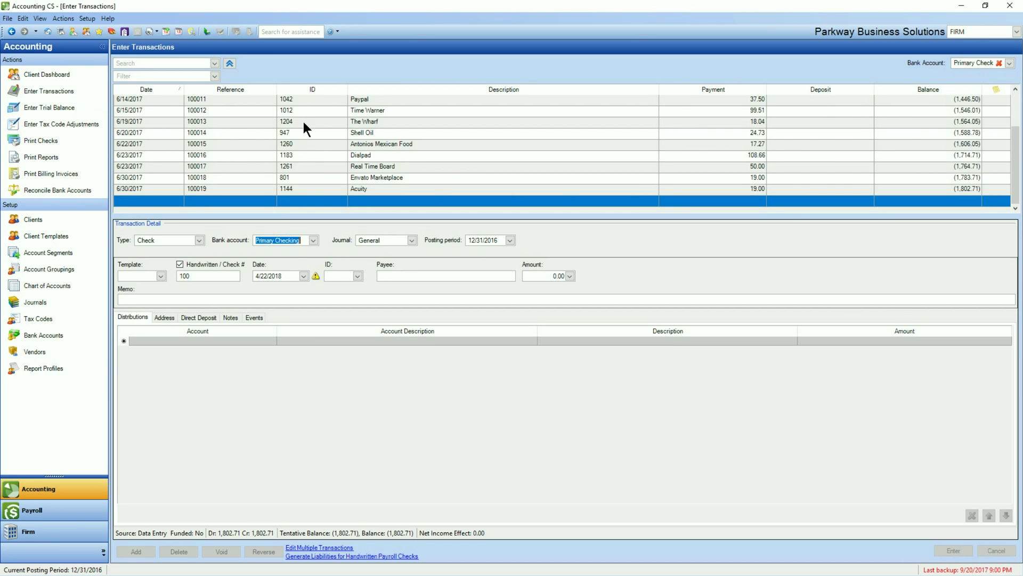
Review the Primary Checking register up to the 6/30/2017 Acuity entry, then return to reconciliations.
{"action": "scroll", "coordinate": [299, 154], "scroll_direction": "up", "scroll_amount": 1}
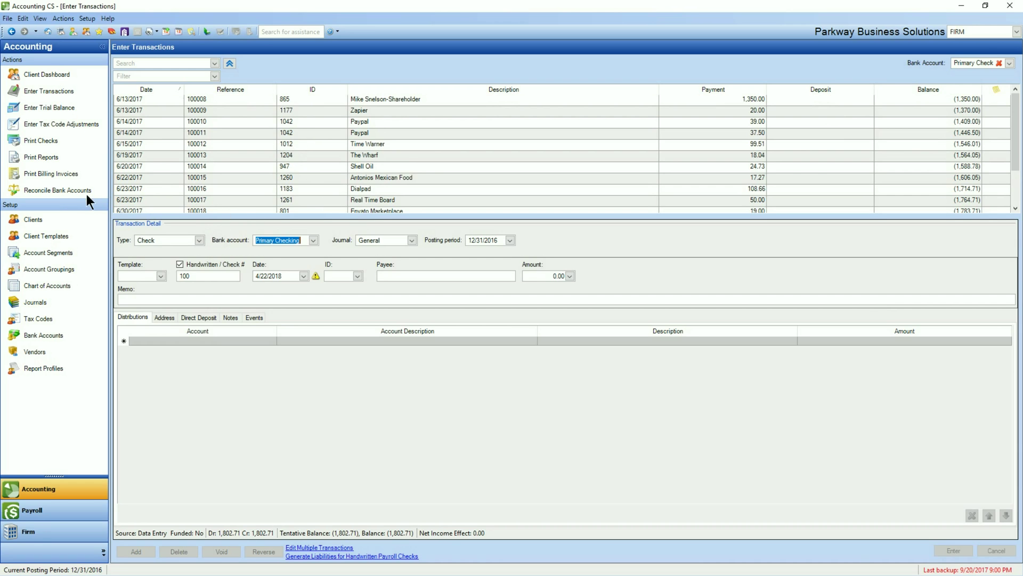
{"action": "left_click", "coordinate": [51, 196]}
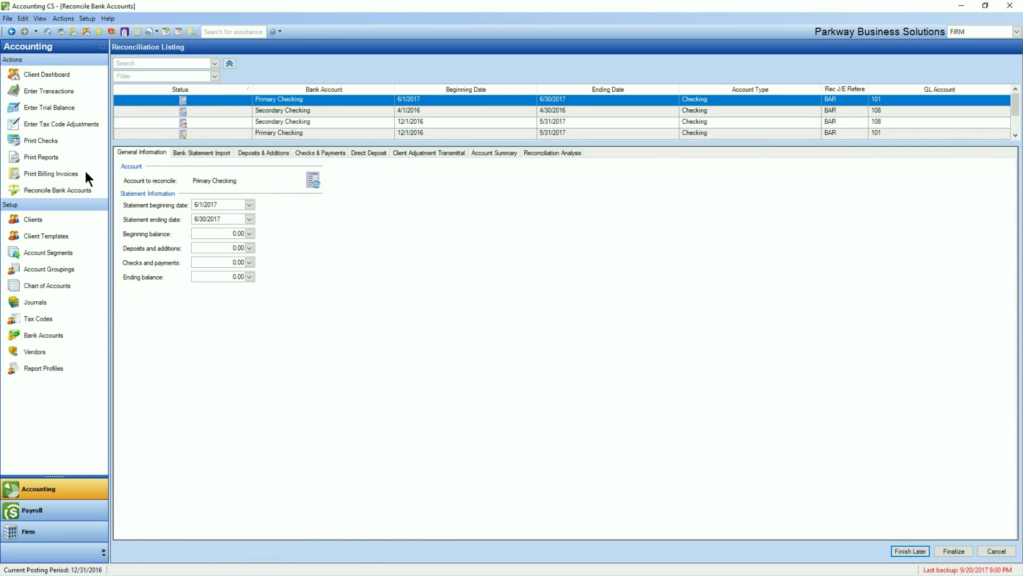
Show Bank Statement Import for the Primary Checking reconciliation.
{"action": "left_click", "coordinate": [200, 153]}
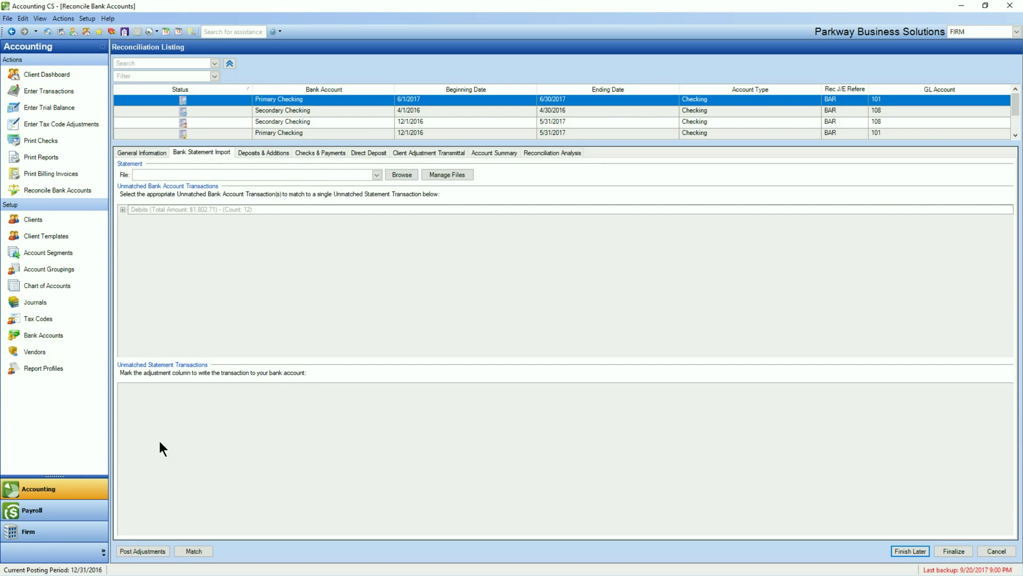
Import transactions_04_22_2018 (3).ofx from Downloads as the Primary Checking bank statement.
{"action": "left_click", "coordinate": [402, 175]}
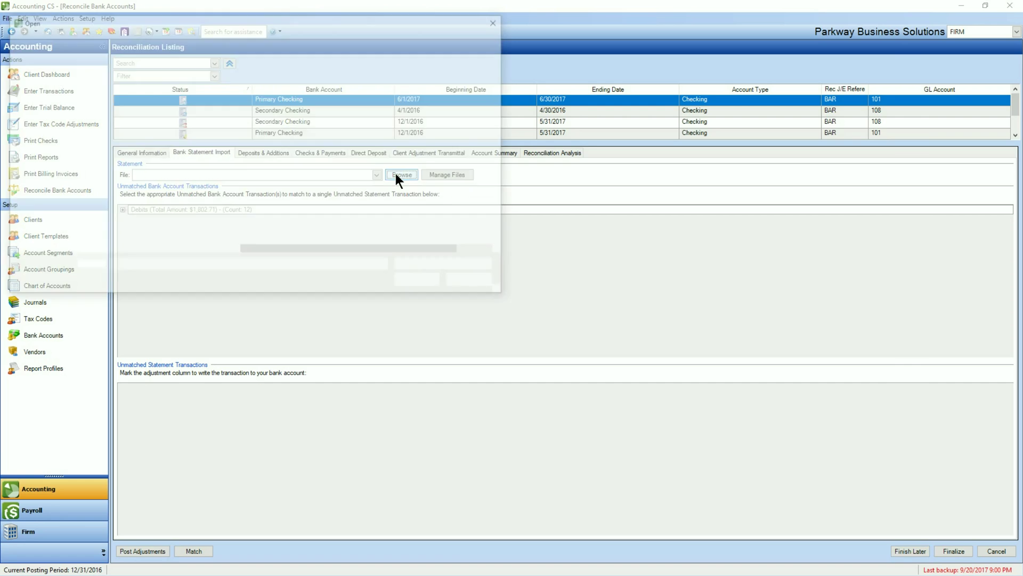
{"action": "left_click", "coordinate": [60, 194]}
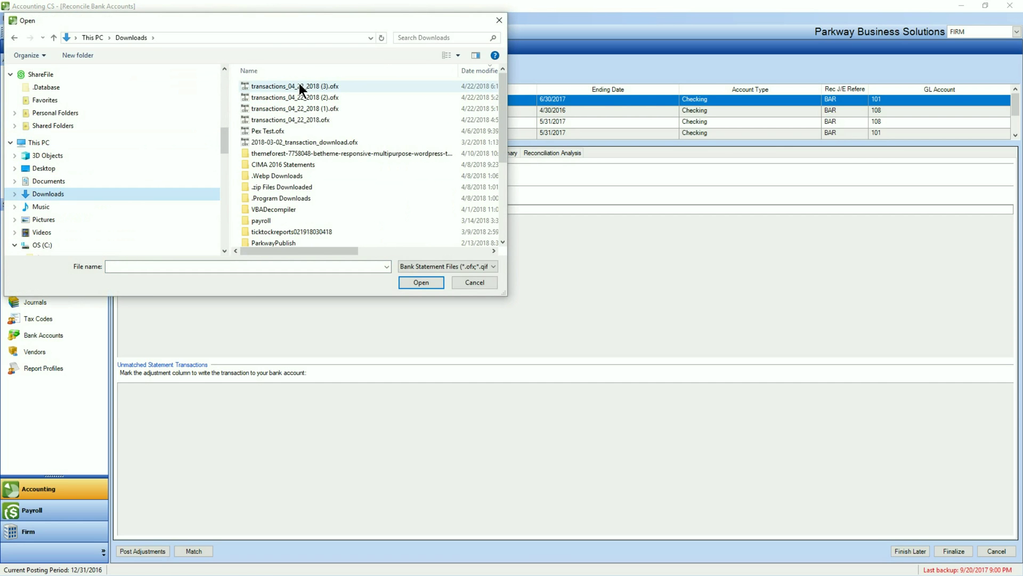
{"action": "left_click", "coordinate": [299, 84]}
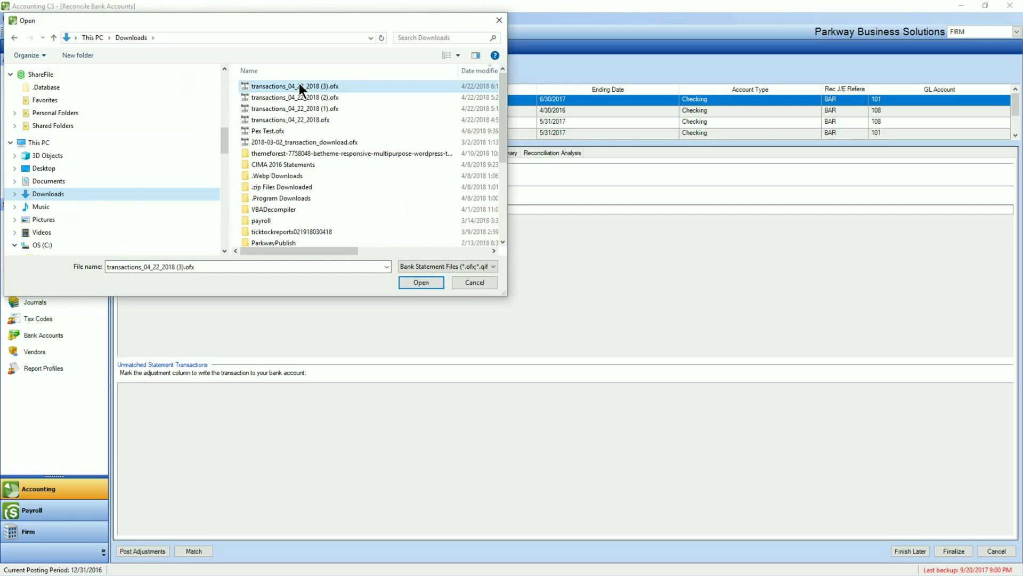
{"action": "left_click", "coordinate": [412, 283]}
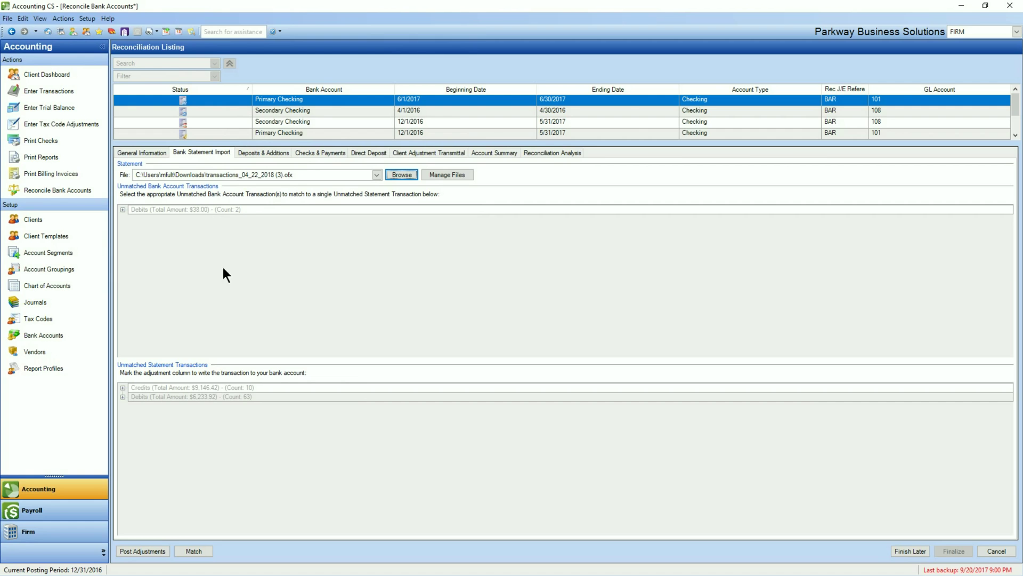
Expand the 2 bank debits, 10 statement credits and 63 statement debits, then switch to LedgerSync.
{"action": "left_click", "coordinate": [122, 209]}
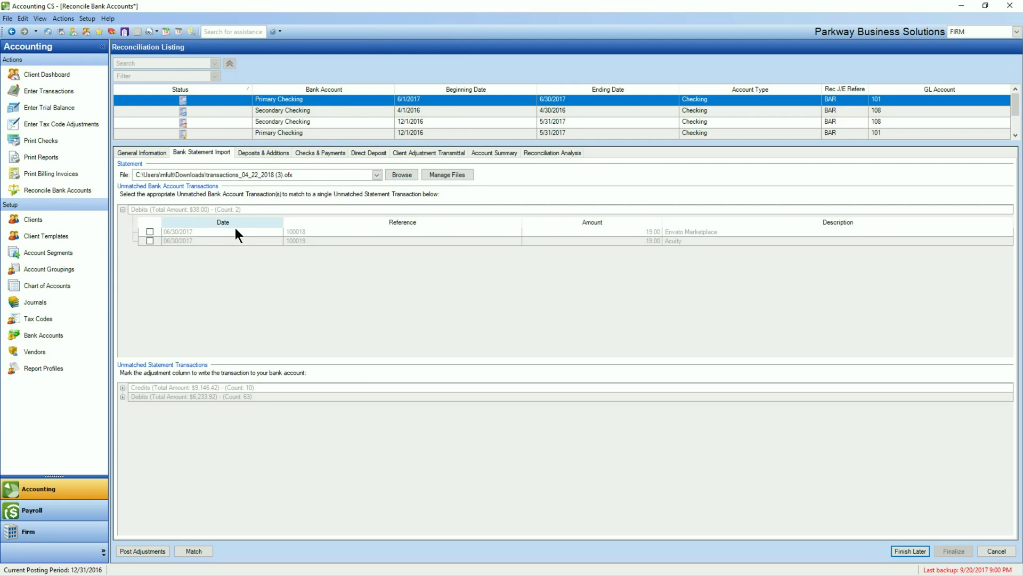
{"action": "left_click", "coordinate": [122, 388]}
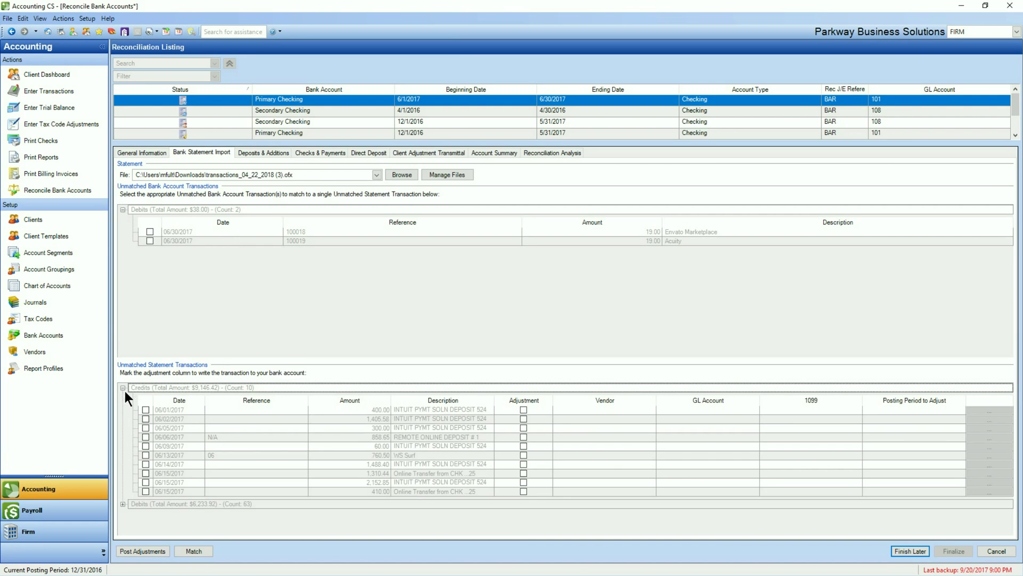
{"action": "left_click", "coordinate": [123, 504]}
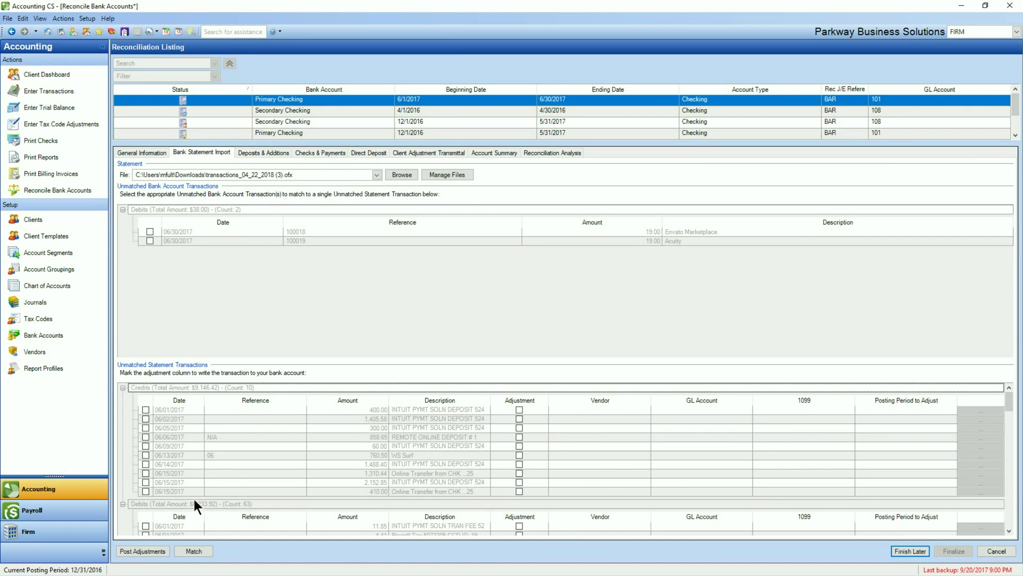
{"action": "scroll", "coordinate": [354, 469], "scroll_direction": "down", "scroll_amount": 2}
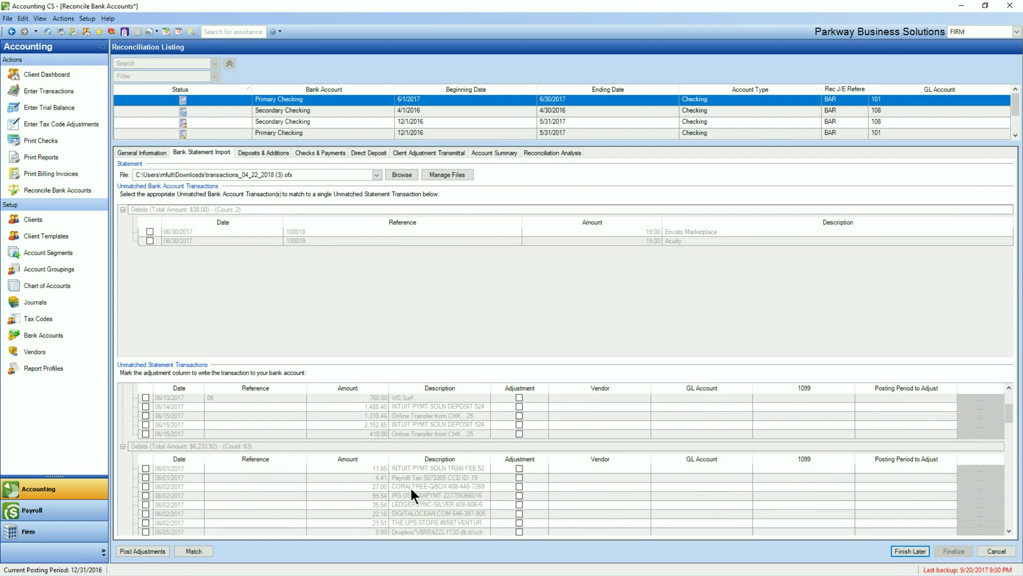
{"action": "scroll", "coordinate": [411, 488], "scroll_direction": "down", "scroll_amount": 6}
{"action": "scroll", "coordinate": [413, 492], "scroll_direction": "down", "scroll_amount": 3}
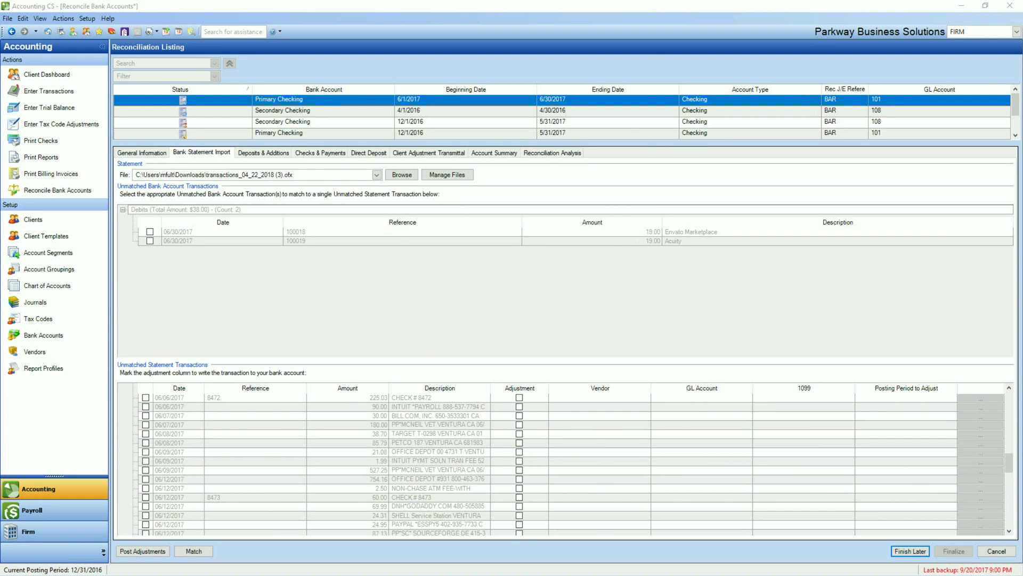
{"action": "key", "text": "alt+Tab"}
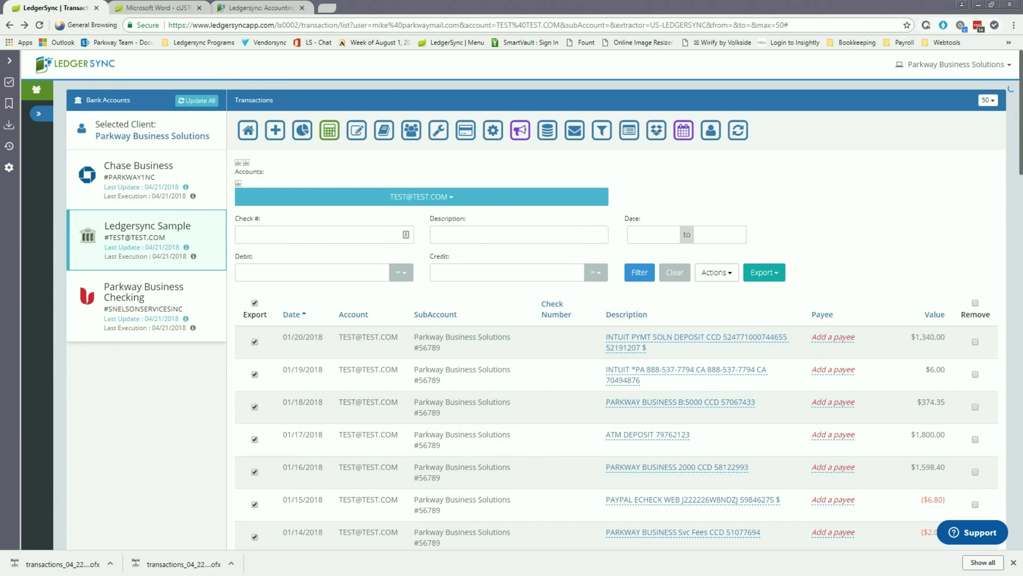
Go back from LedgerSync to the Accounting CS Primary Checking reconciliation.
{"action": "key", "text": "alt+Tab"}
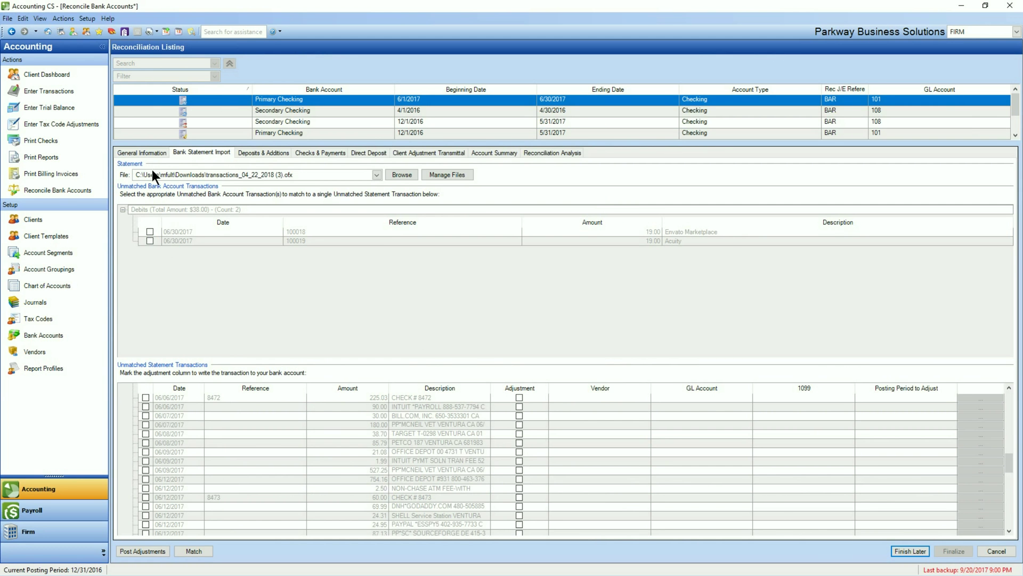